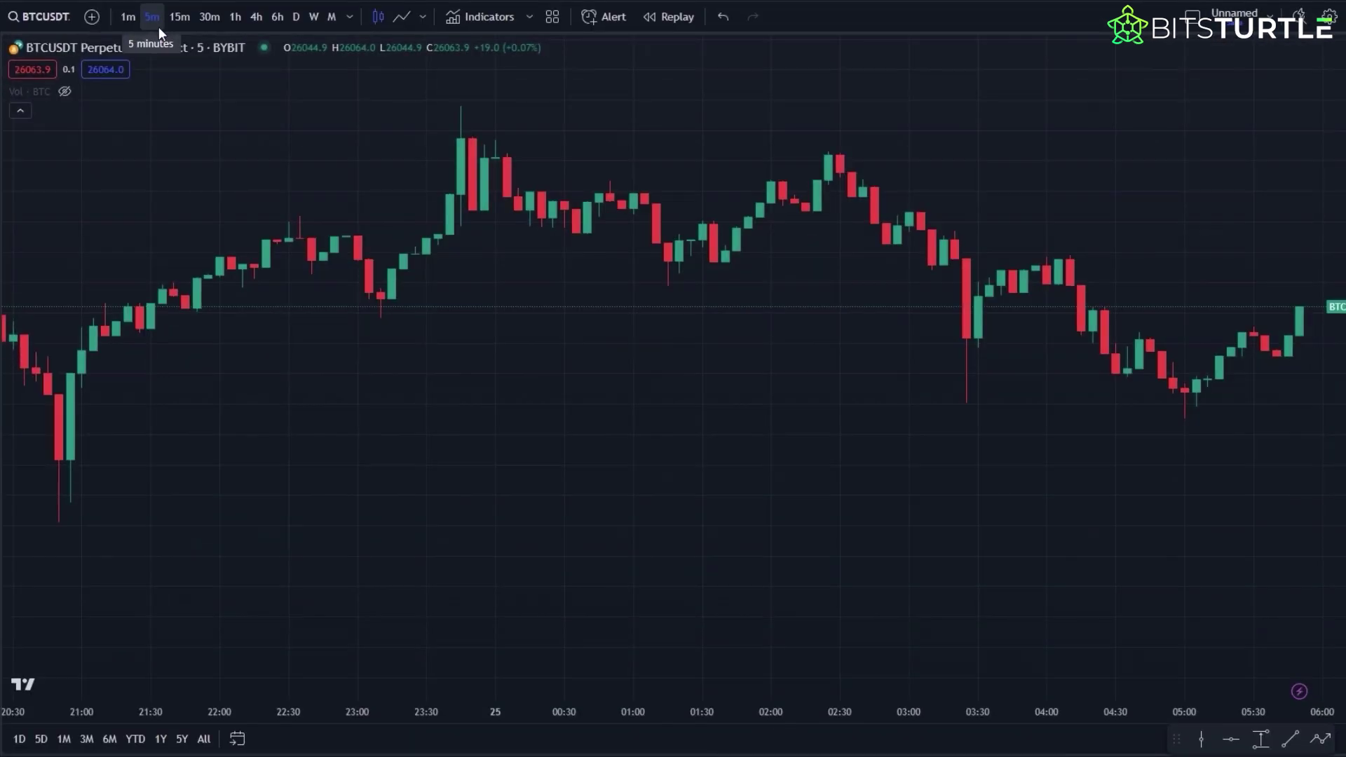
Load the Bybit BTCUSDT.P perpetual contract as 5-minute candles.
{"action": "left_click", "coordinate": [35, 18]}
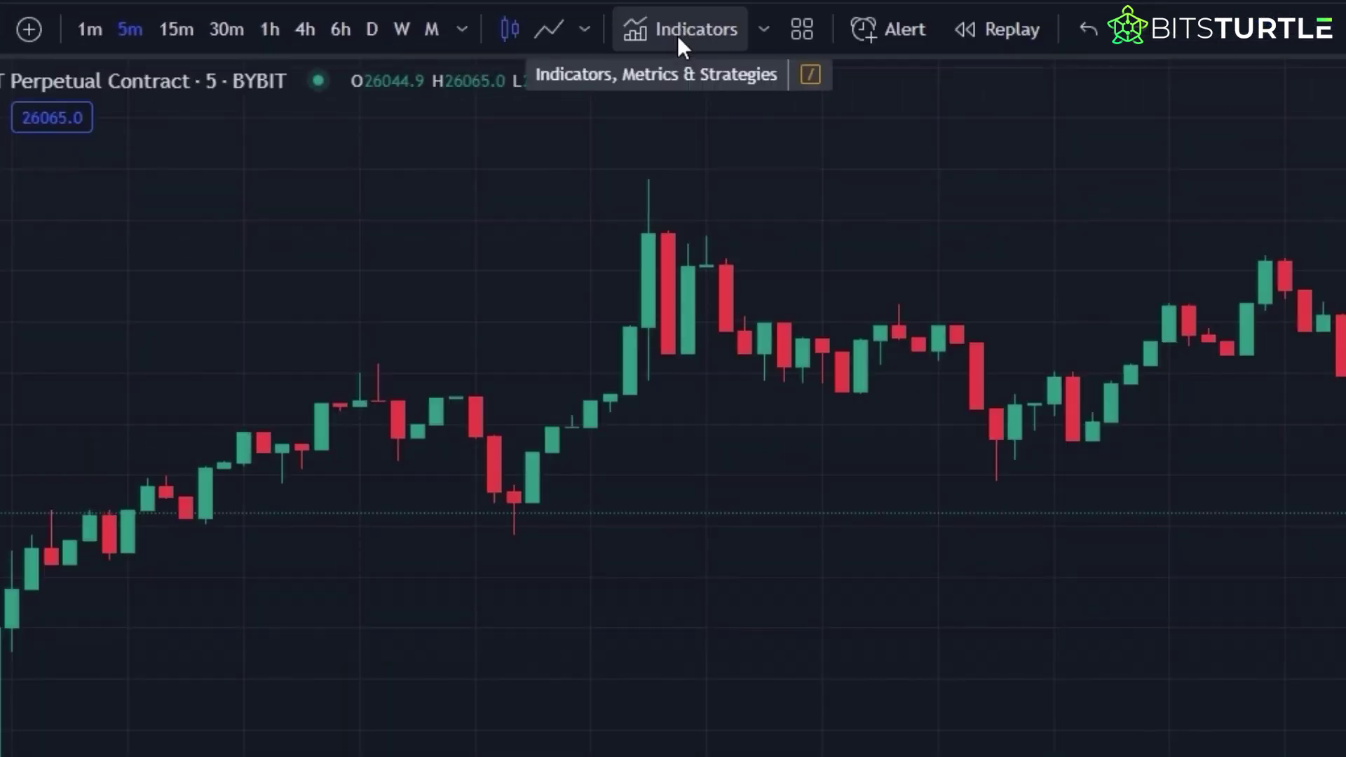
Add the Relative Strength Index and set its length to 7.
{"action": "left_click", "coordinate": [677, 35]}
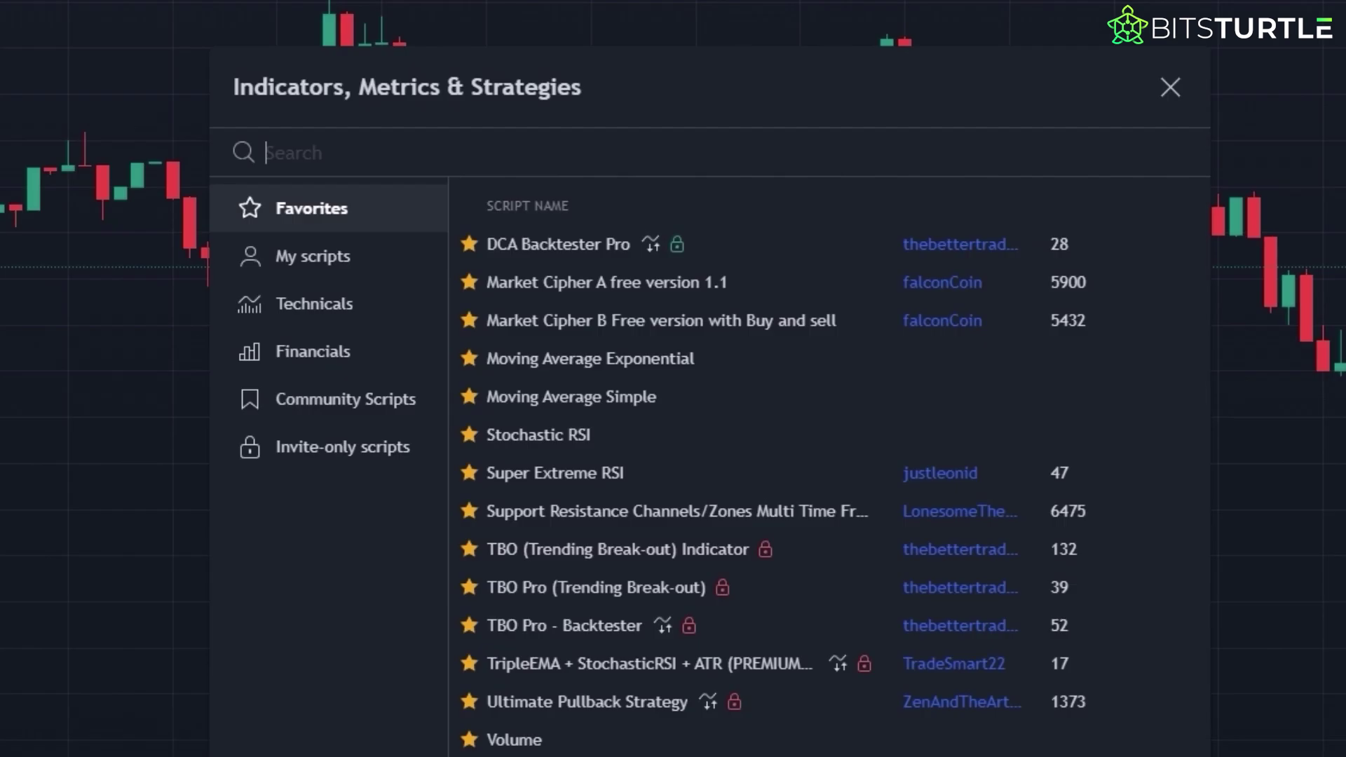
{"action": "type", "text": "rsi"}
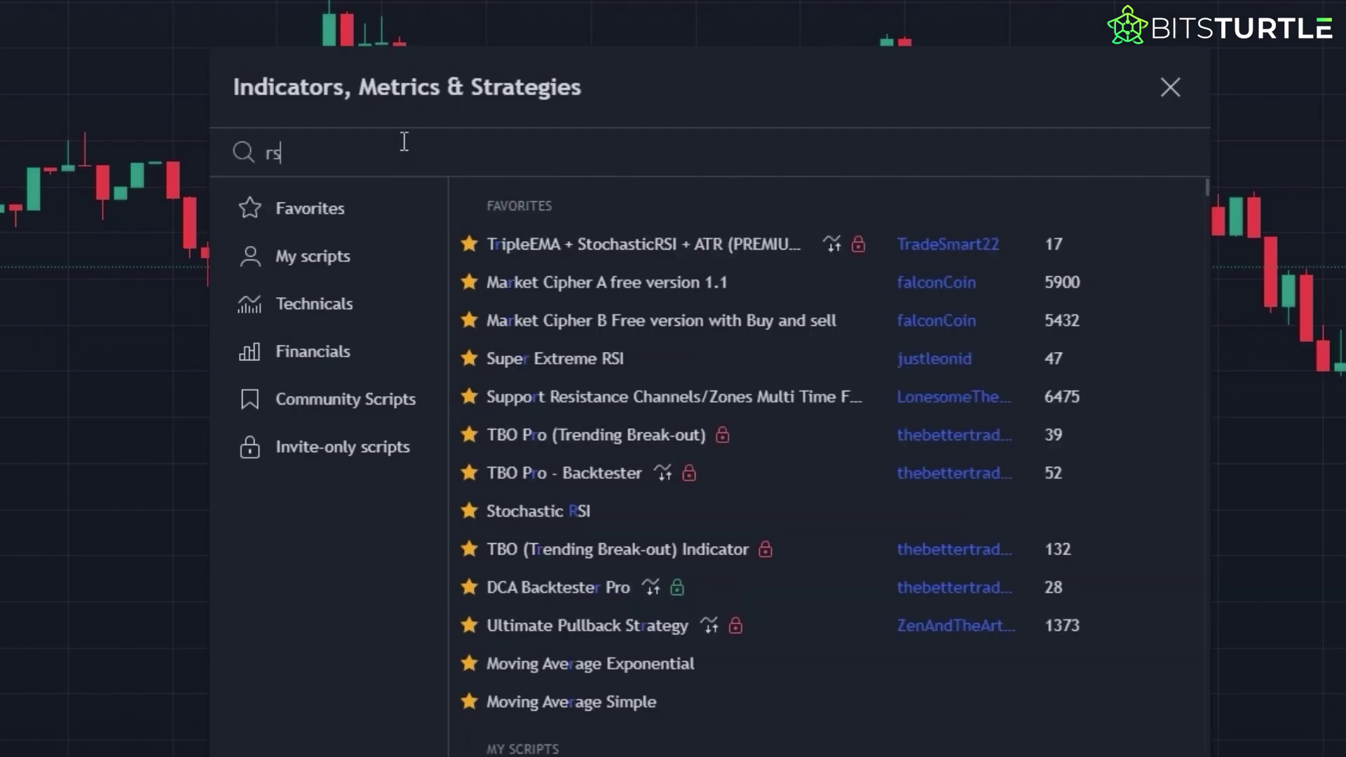
{"action": "left_click", "coordinate": [674, 475]}
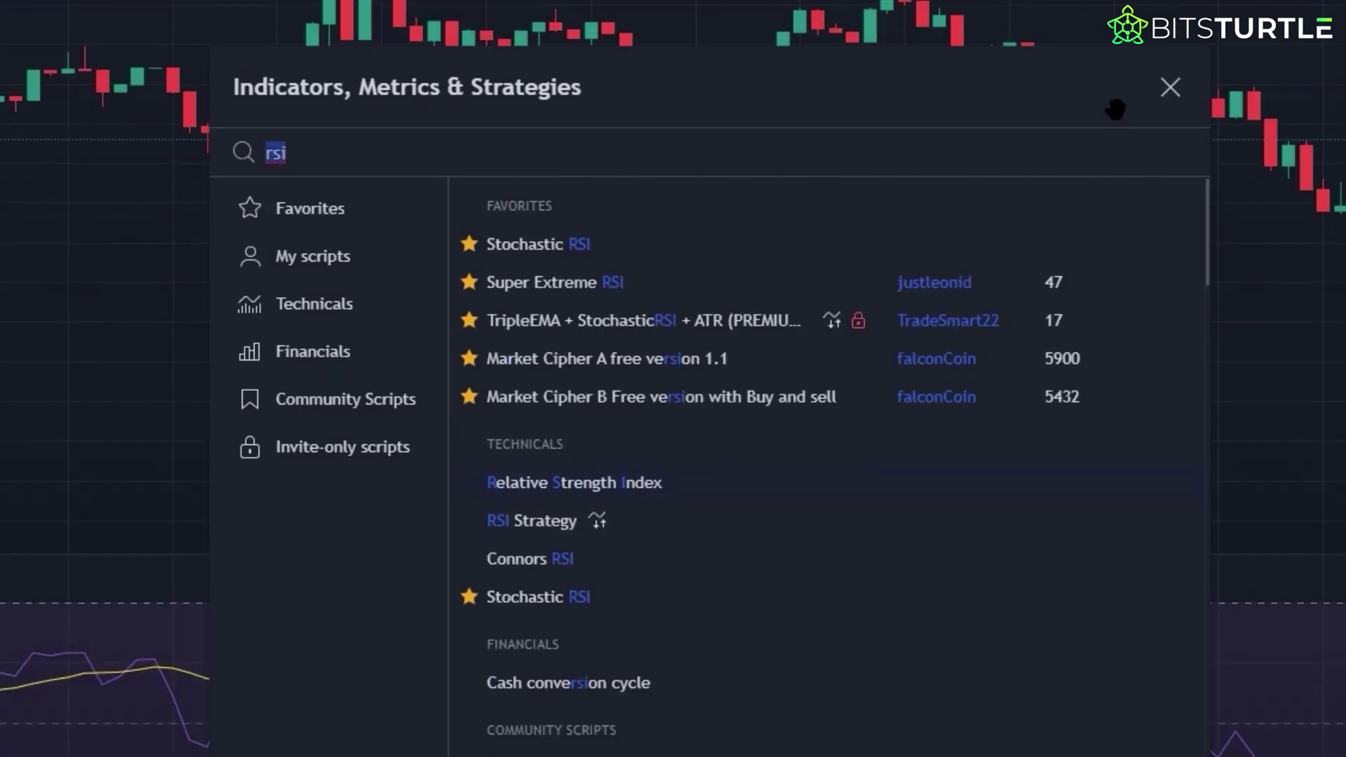
{"action": "left_click", "coordinate": [1170, 87]}
{"action": "left_click", "coordinate": [136, 507]}
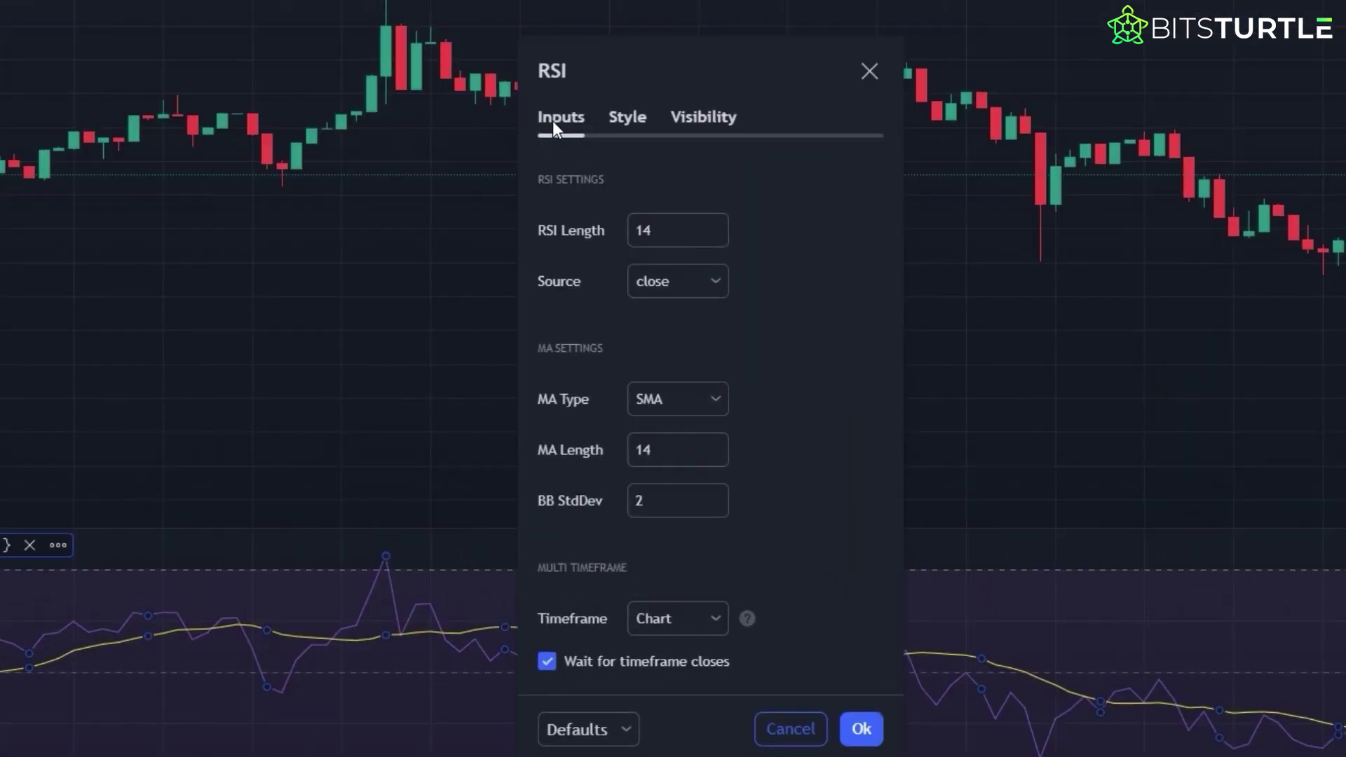
{"action": "double_click", "coordinate": [677, 228]}
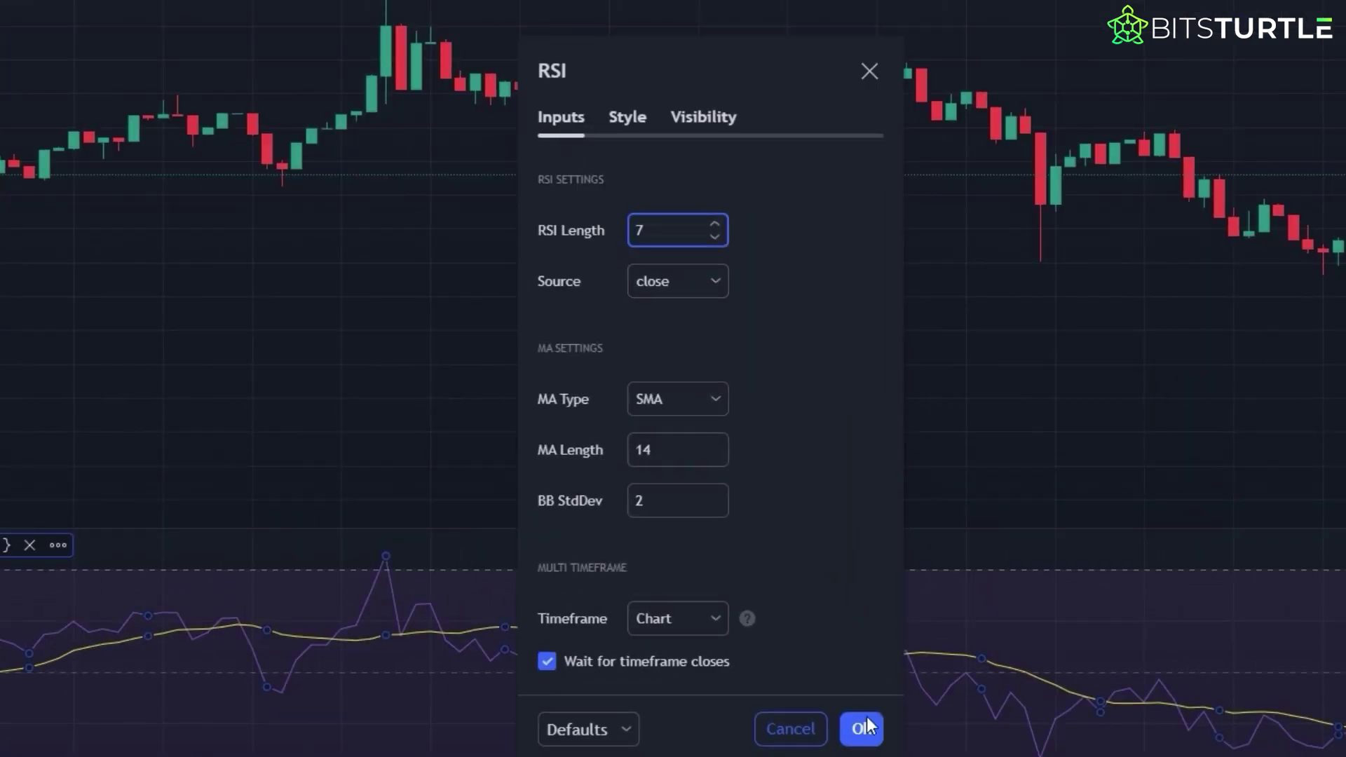
{"action": "left_click", "coordinate": [863, 728]}
Add the Stochastic indicator and set its %K Smoothing to 3.
{"action": "left_click", "coordinate": [677, 24]}
{"action": "type", "text": "sto"}
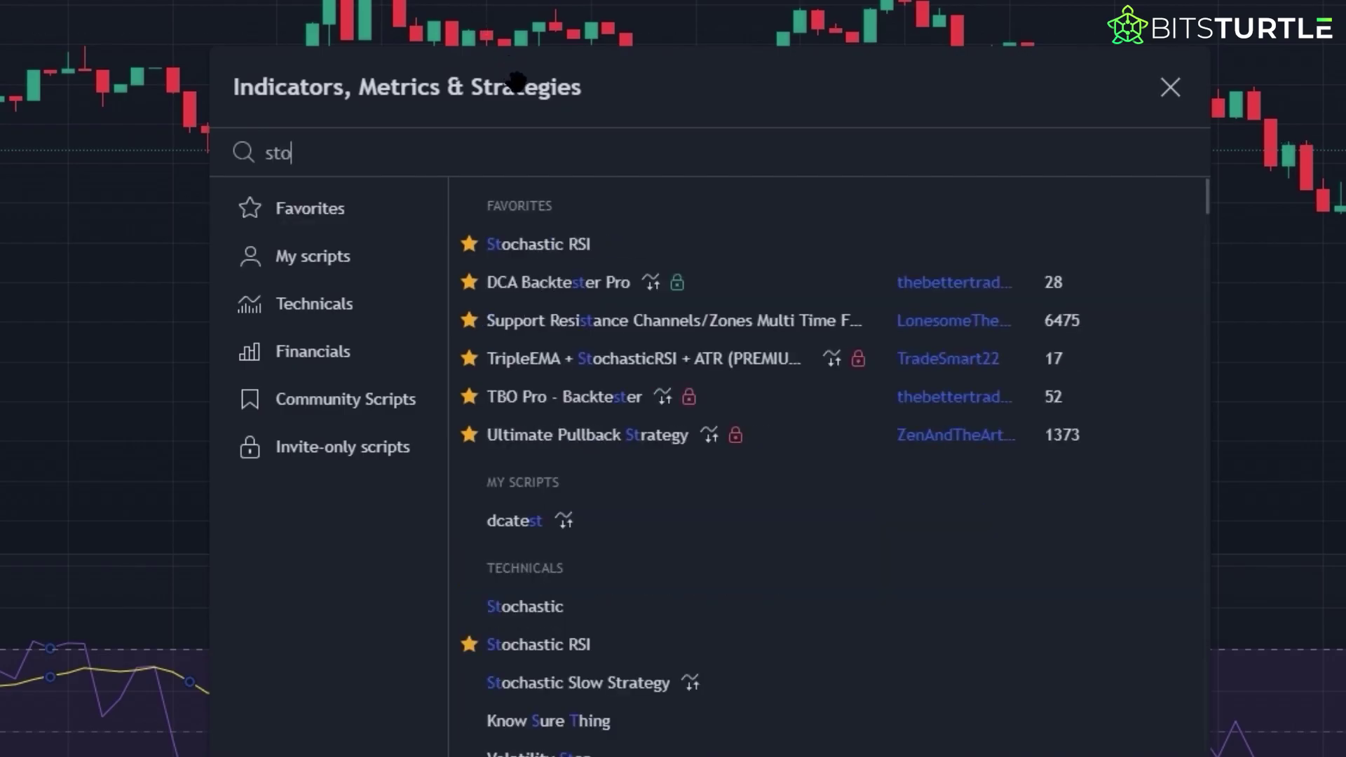
{"action": "left_click", "coordinate": [579, 364]}
{"action": "left_click", "coordinate": [1170, 87]}
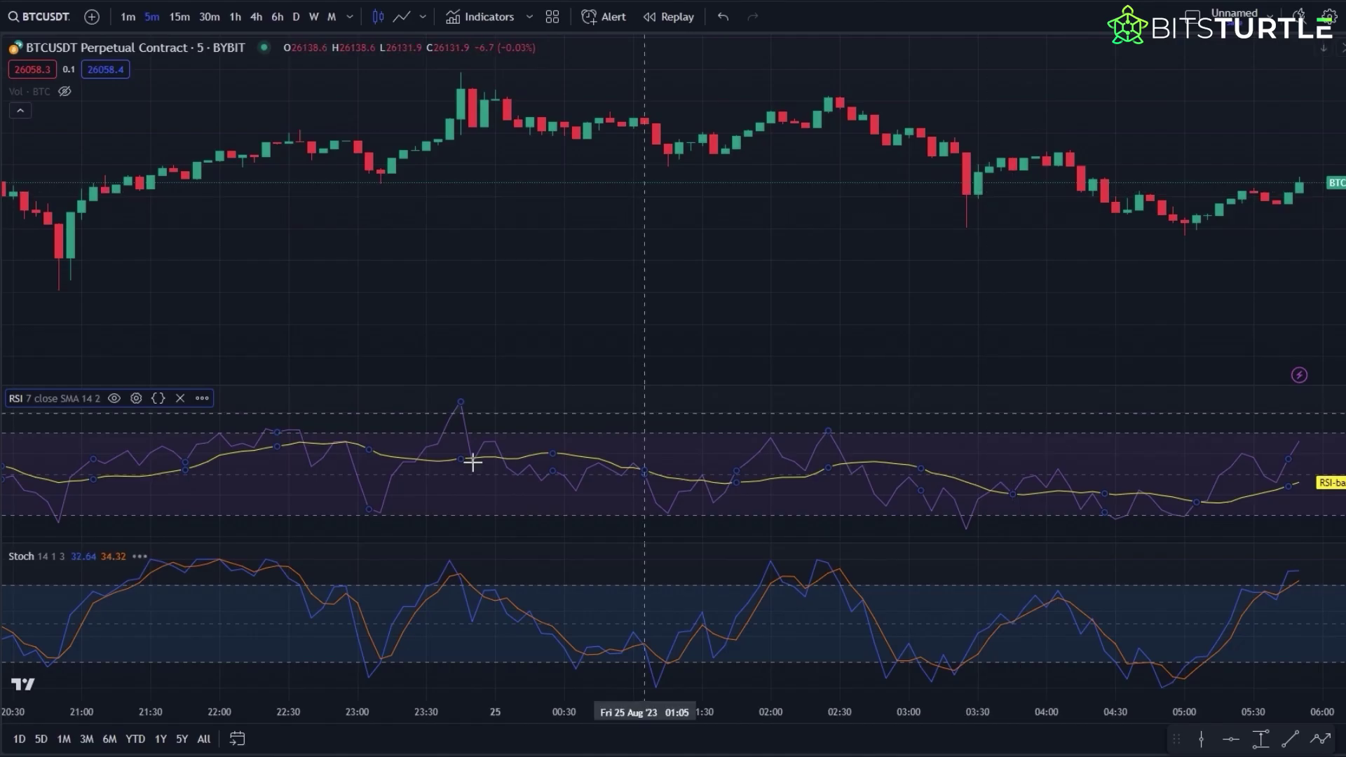
{"action": "left_click", "coordinate": [99, 556]}
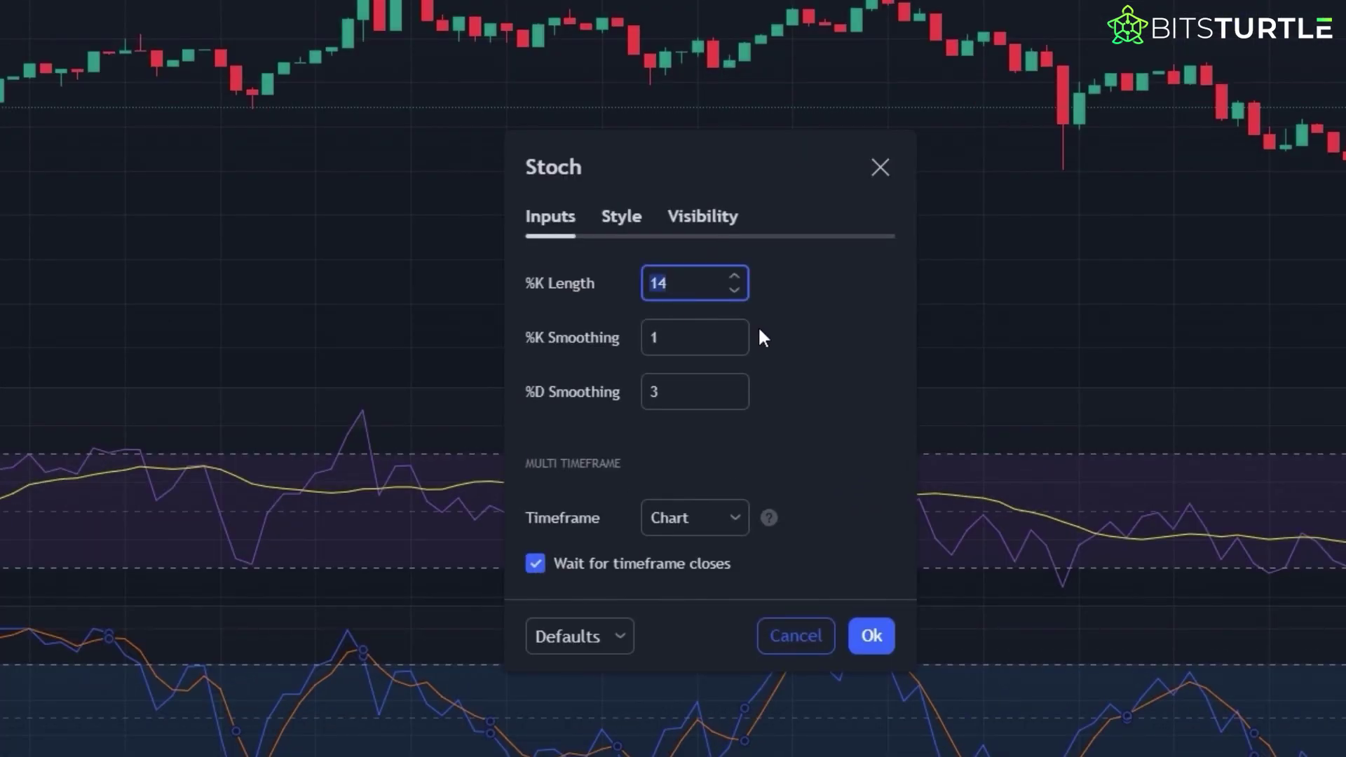
{"action": "double_click", "coordinate": [682, 342]}
{"action": "type", "text": "3"}
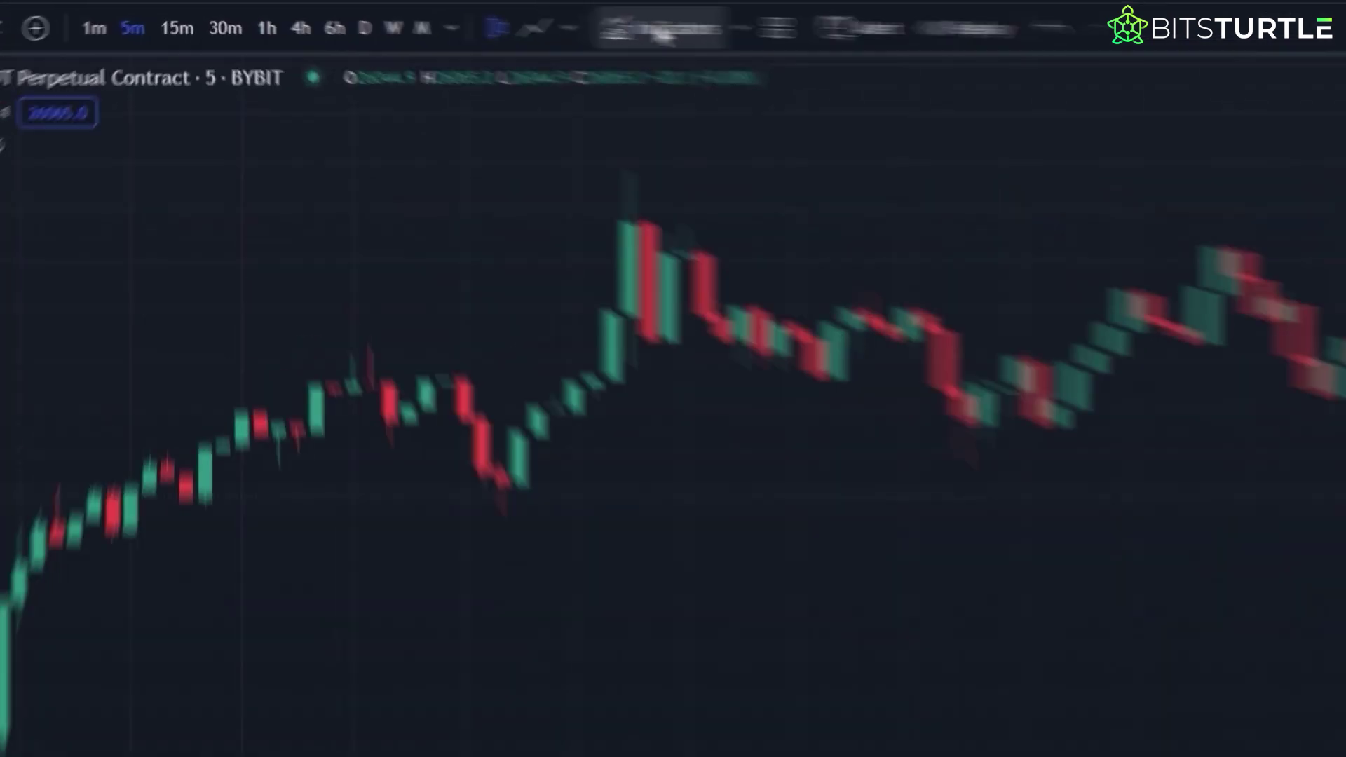
Add Bollinger Bands (20, close, 2), then shift the chart and stretch the price scale to fit.
{"action": "left_click", "coordinate": [677, 31]}
{"action": "type", "text": "bb"}
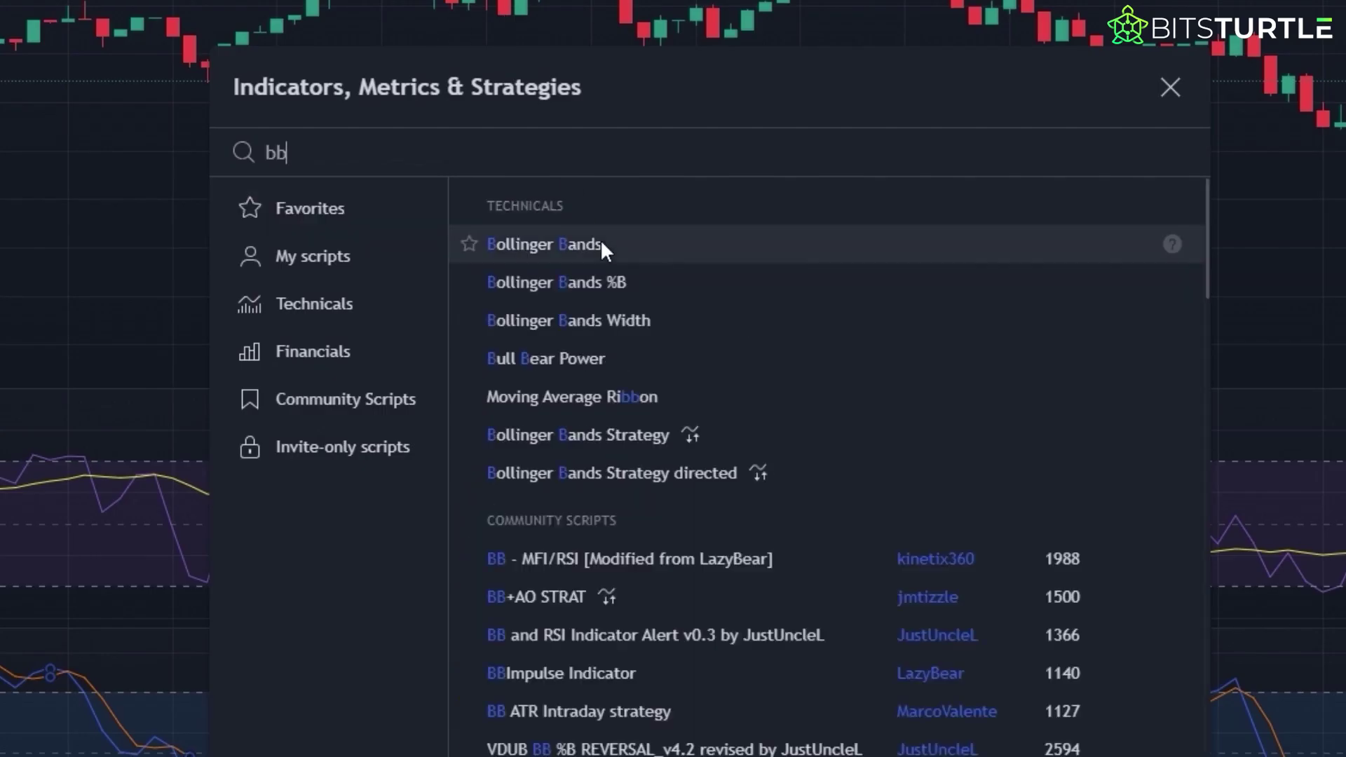
{"action": "left_click", "coordinate": [579, 245]}
{"action": "left_click", "coordinate": [1170, 87]}
{"action": "left_click_drag", "start_coordinate": [952, 312], "coordinate": [984, 367]}
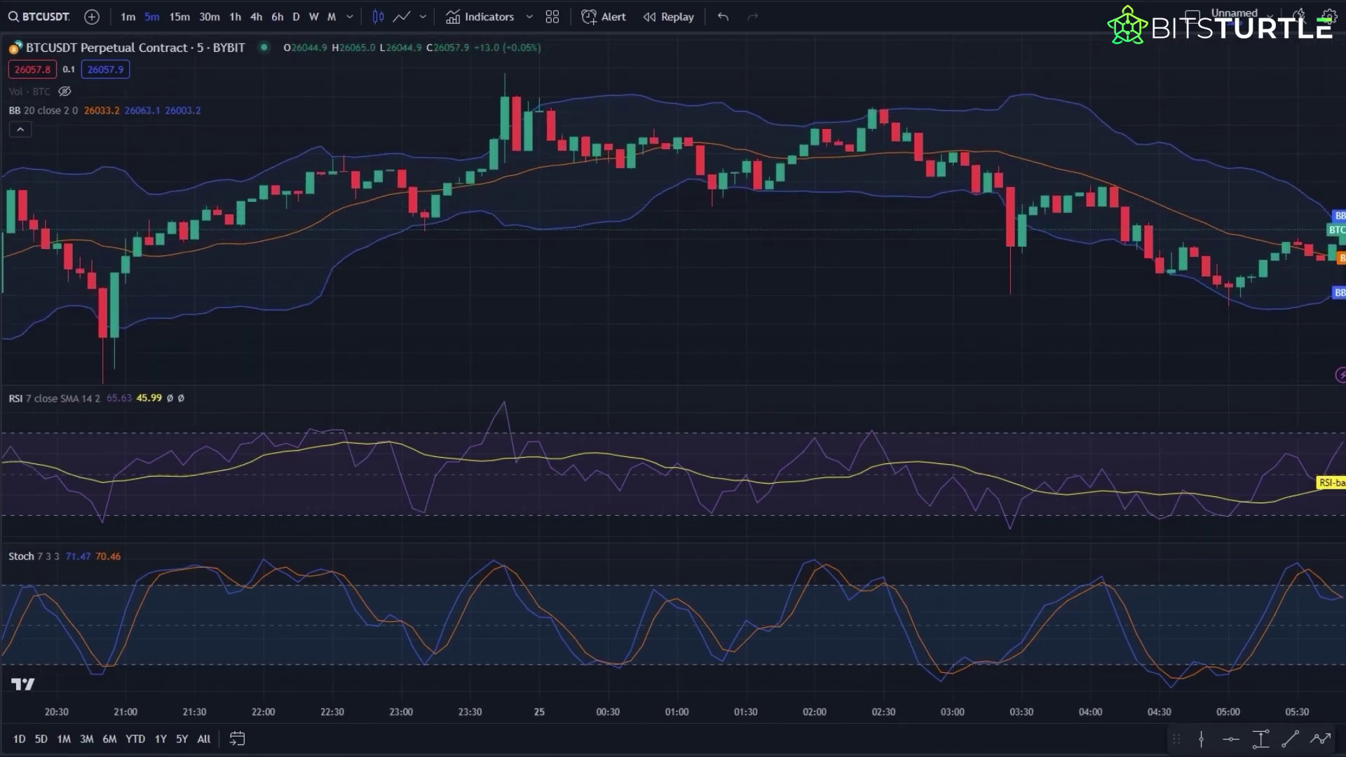
{"action": "left_click_drag", "start_coordinate": [676, 294], "coordinate": [726, 300]}
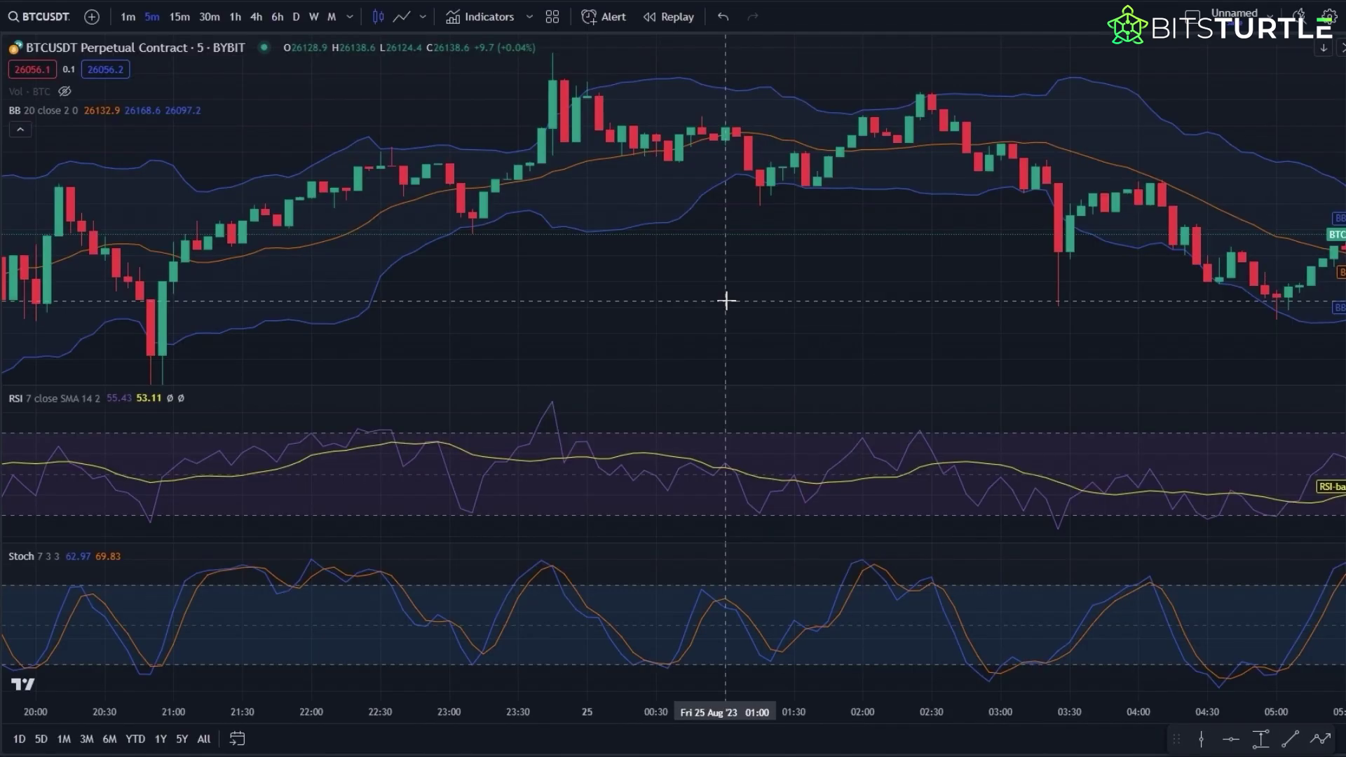
Scroll back to the Aug 24 candles where price dipped below the lower Bollinger Band.
{"action": "left_click_drag", "start_coordinate": [561, 354], "coordinate": [854, 333]}
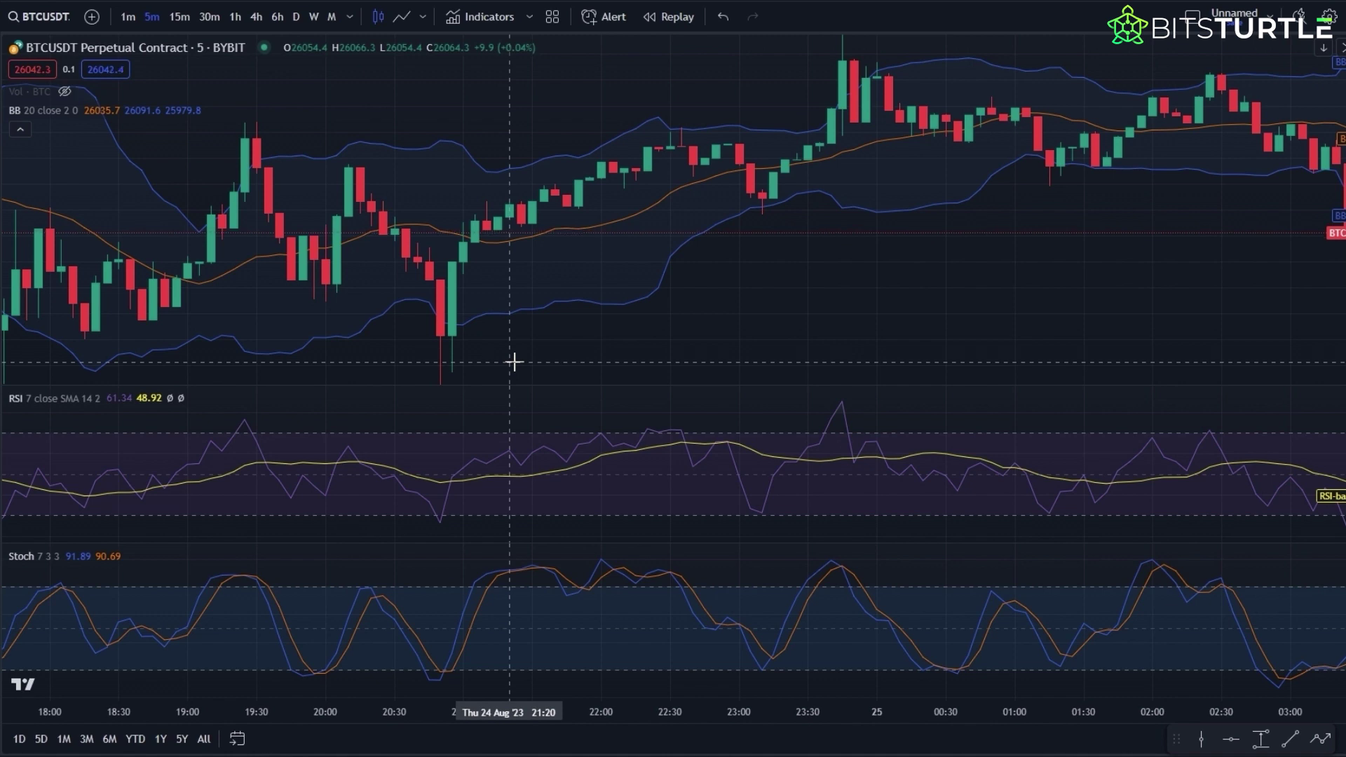
{"action": "left_click", "coordinate": [440, 338]}
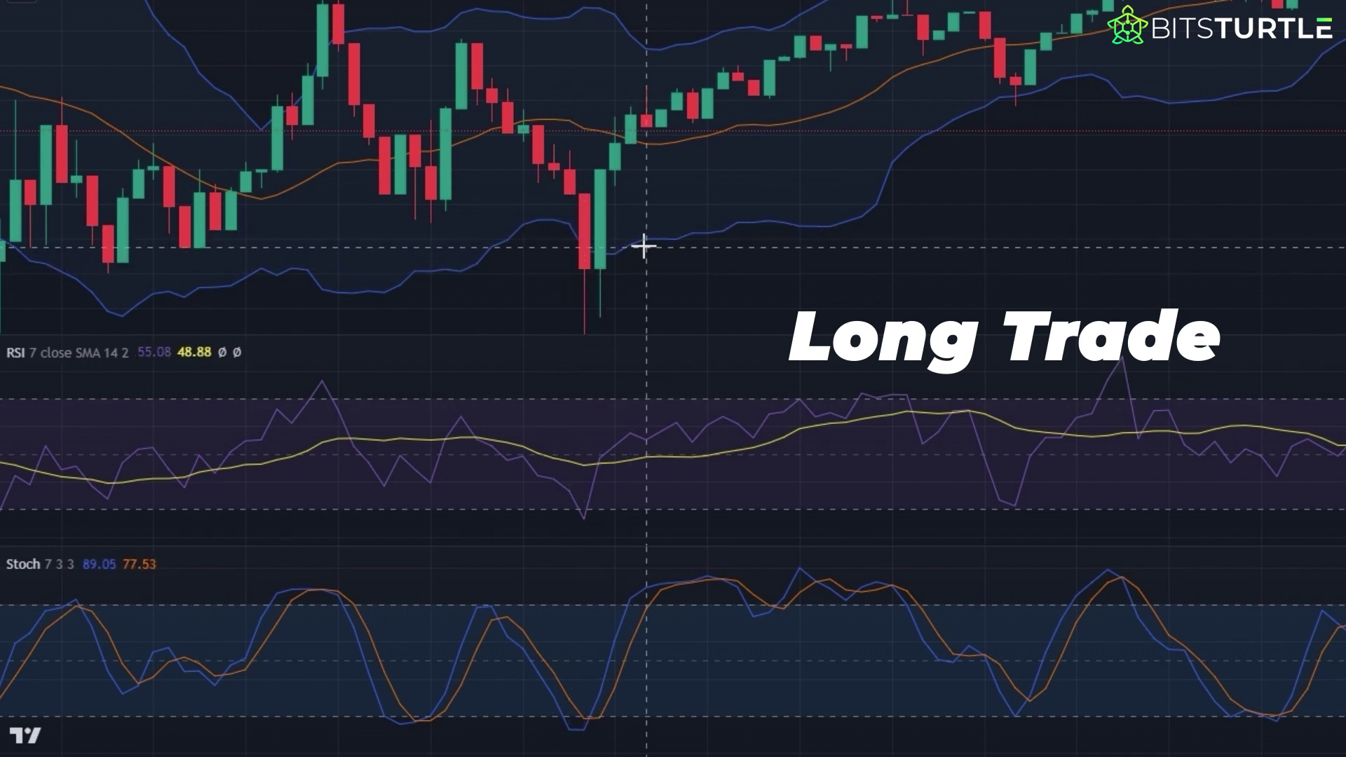
{"action": "left_click", "coordinate": [578, 522]}
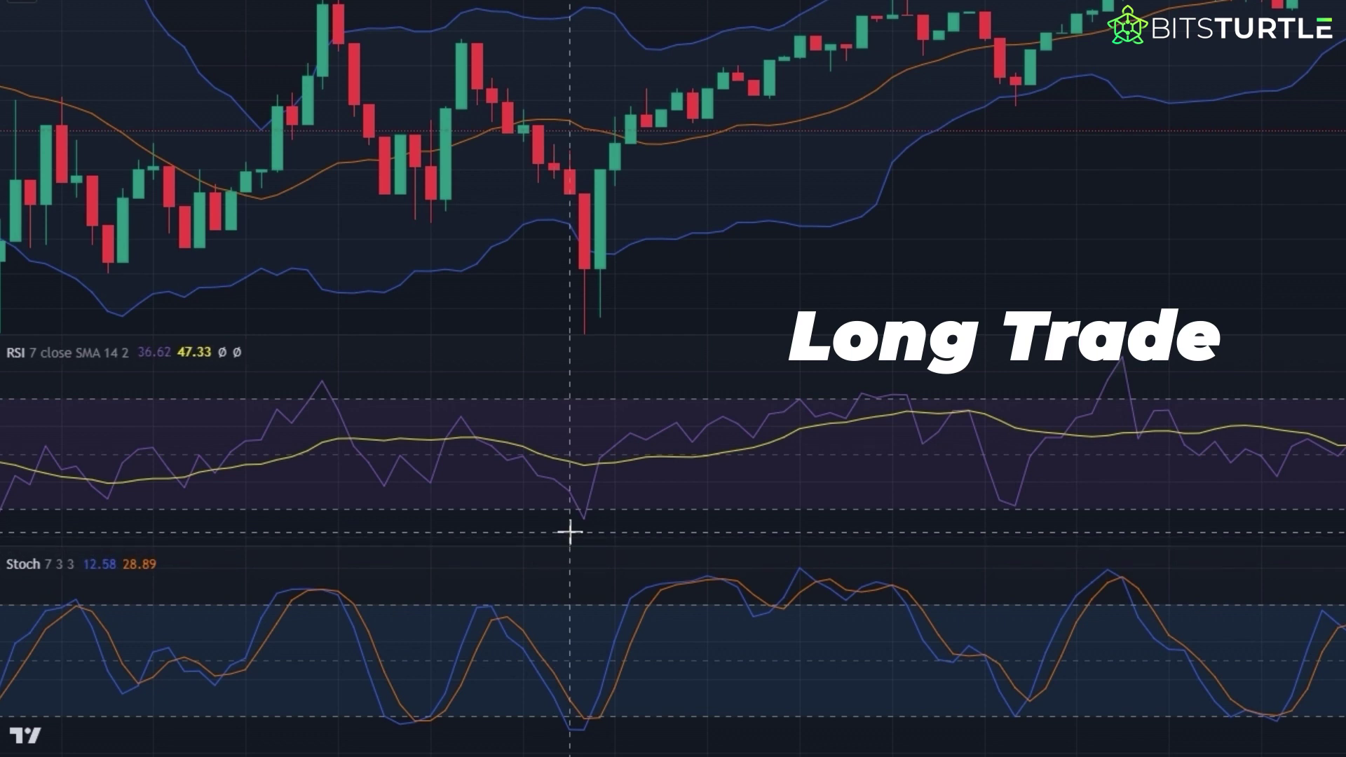
{"action": "left_click", "coordinate": [569, 718]}
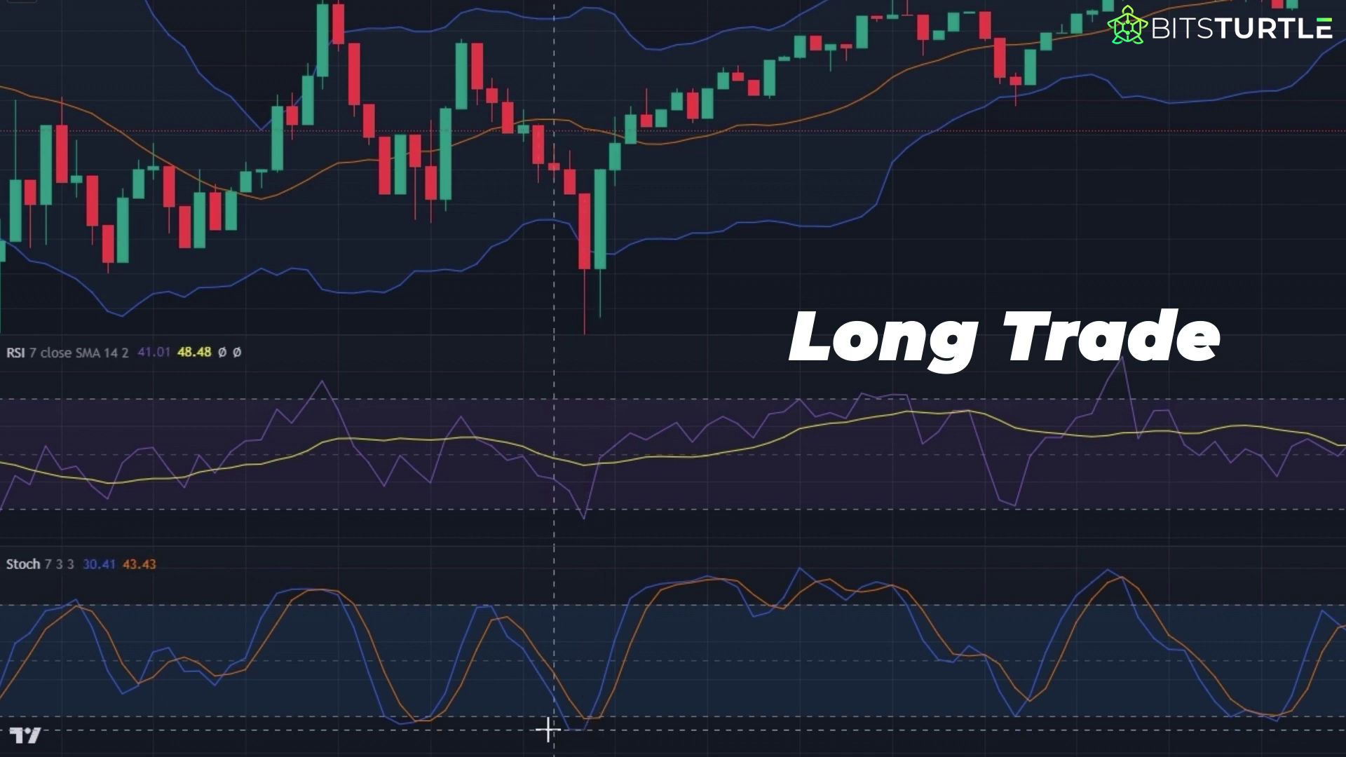
Draw a long position from the low candle, raising its target to 72.0 and tightening its stop.
{"action": "left_click", "coordinate": [600, 268]}
{"action": "left_click_drag", "start_coordinate": [603, 168], "coordinate": [604, 143]}
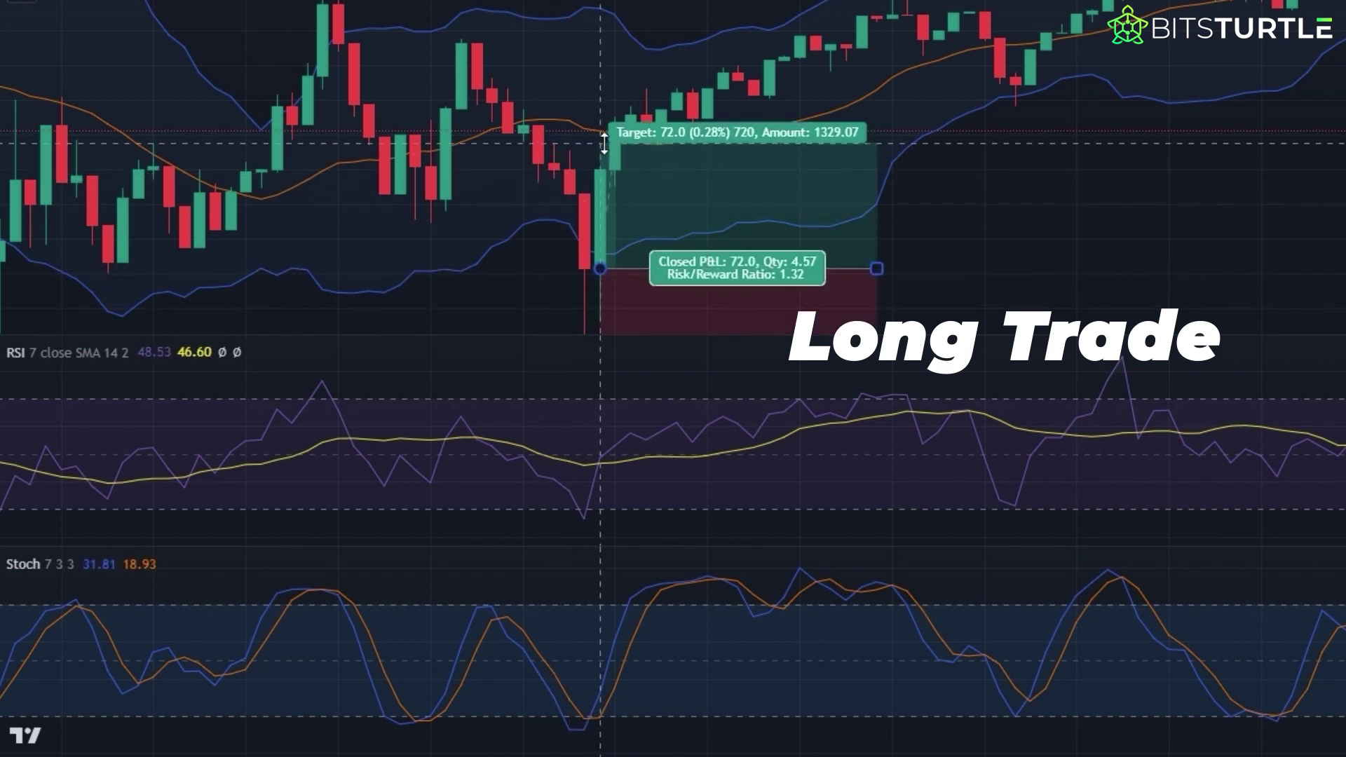
{"action": "left_click_drag", "start_coordinate": [953, 287], "coordinate": [946, 231]}
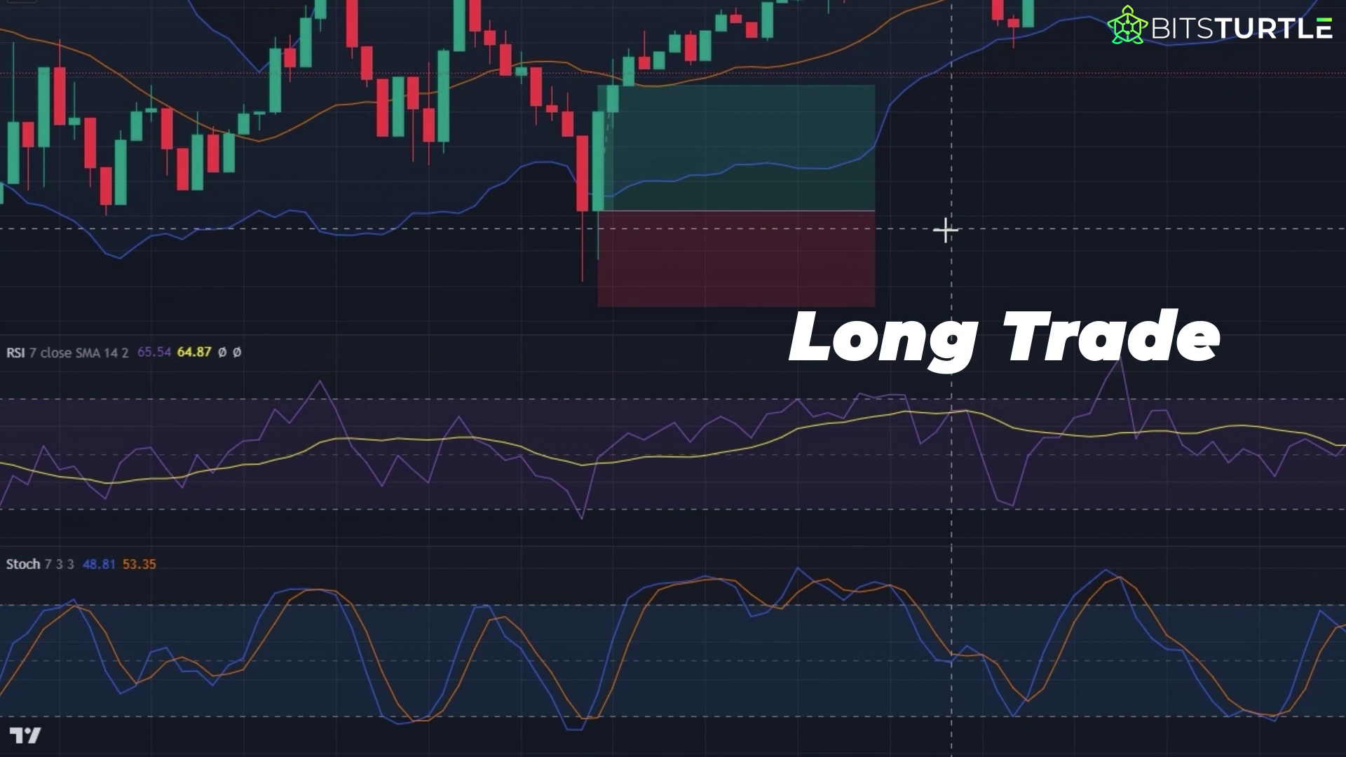
{"action": "left_click_drag", "start_coordinate": [601, 303], "coordinate": [600, 272]}
{"action": "left_click_drag", "start_coordinate": [983, 236], "coordinate": [979, 279]}
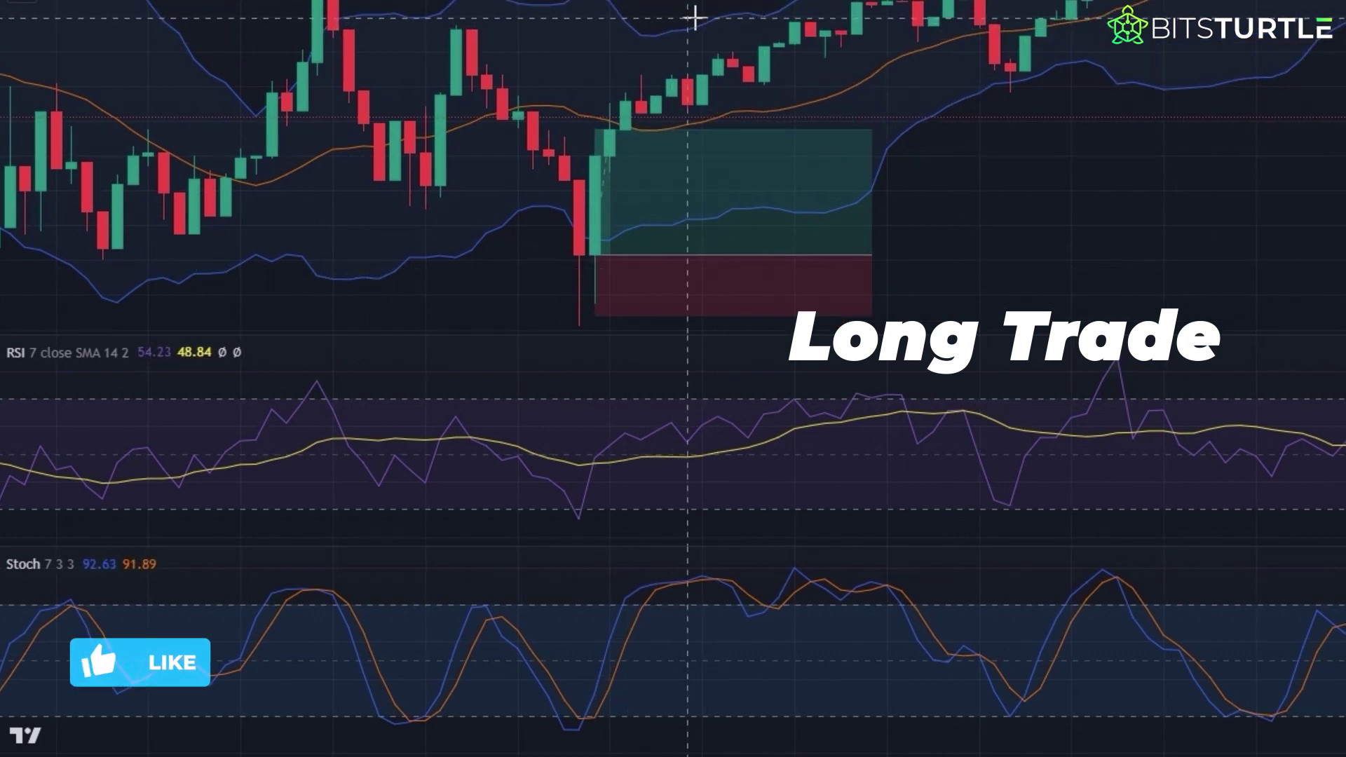
{"action": "mouse_move", "coordinate": [701, 142]}
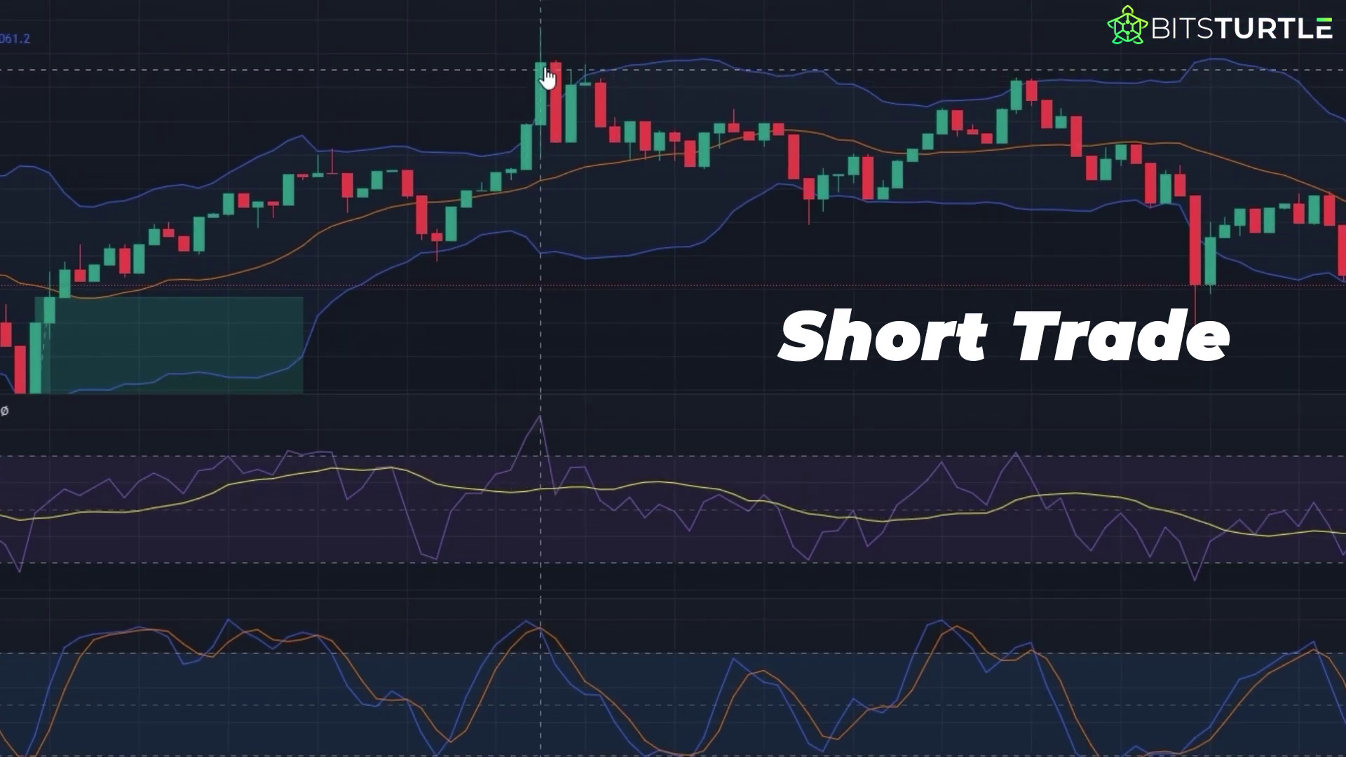
Bring the later spike candle above the upper band into view, with RSI and Stochastic overbought.
{"action": "left_click", "coordinate": [545, 70]}
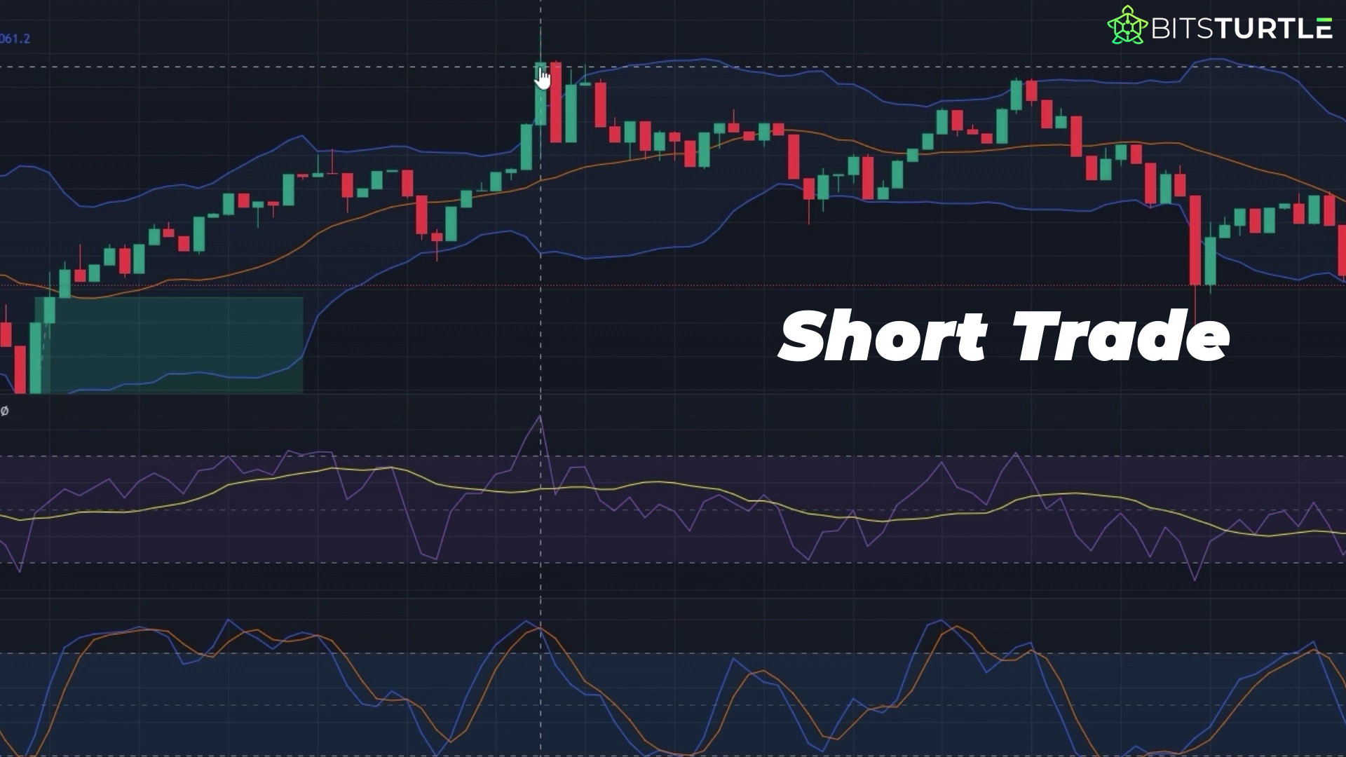
{"action": "left_click", "coordinate": [535, 633]}
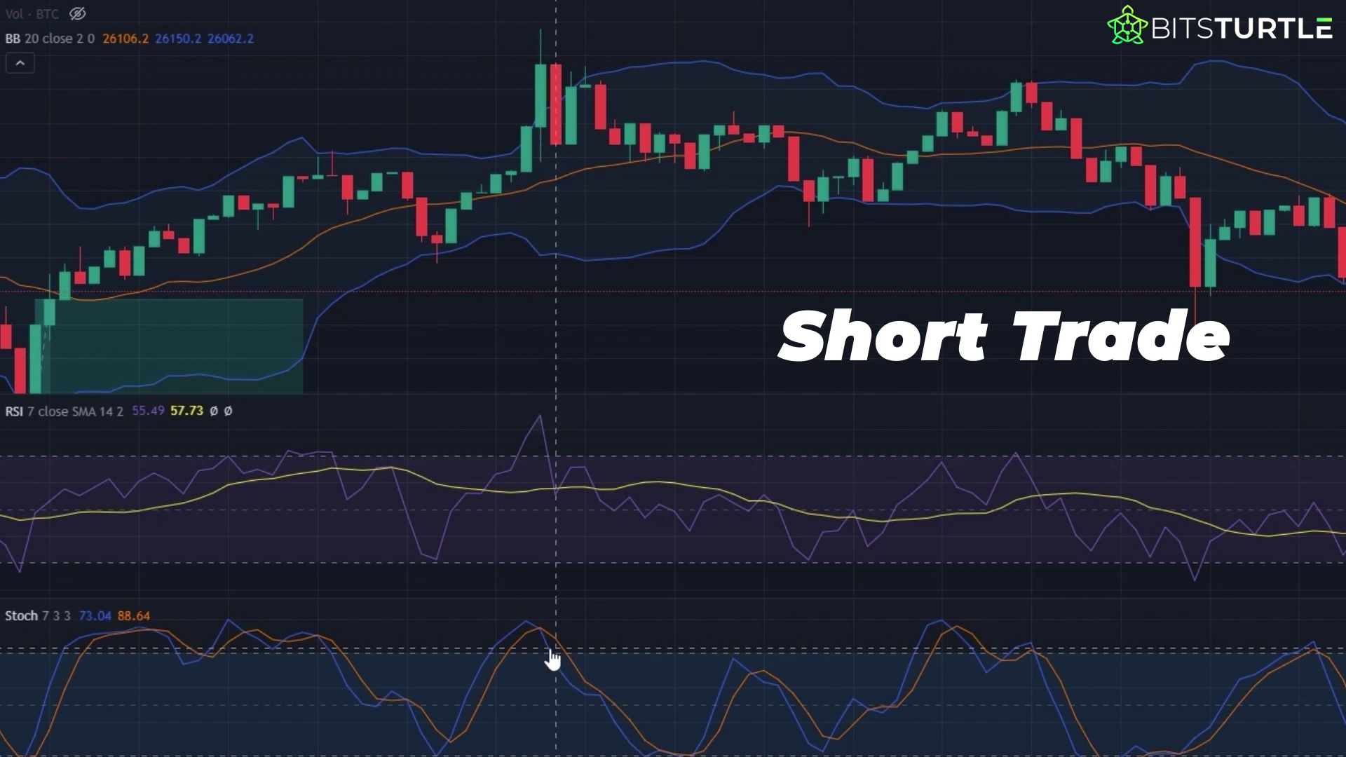
Draw a short position at the spike candle, moving the stop to 22.3 and the target to 63.5.
{"action": "left_click", "coordinate": [556, 65]}
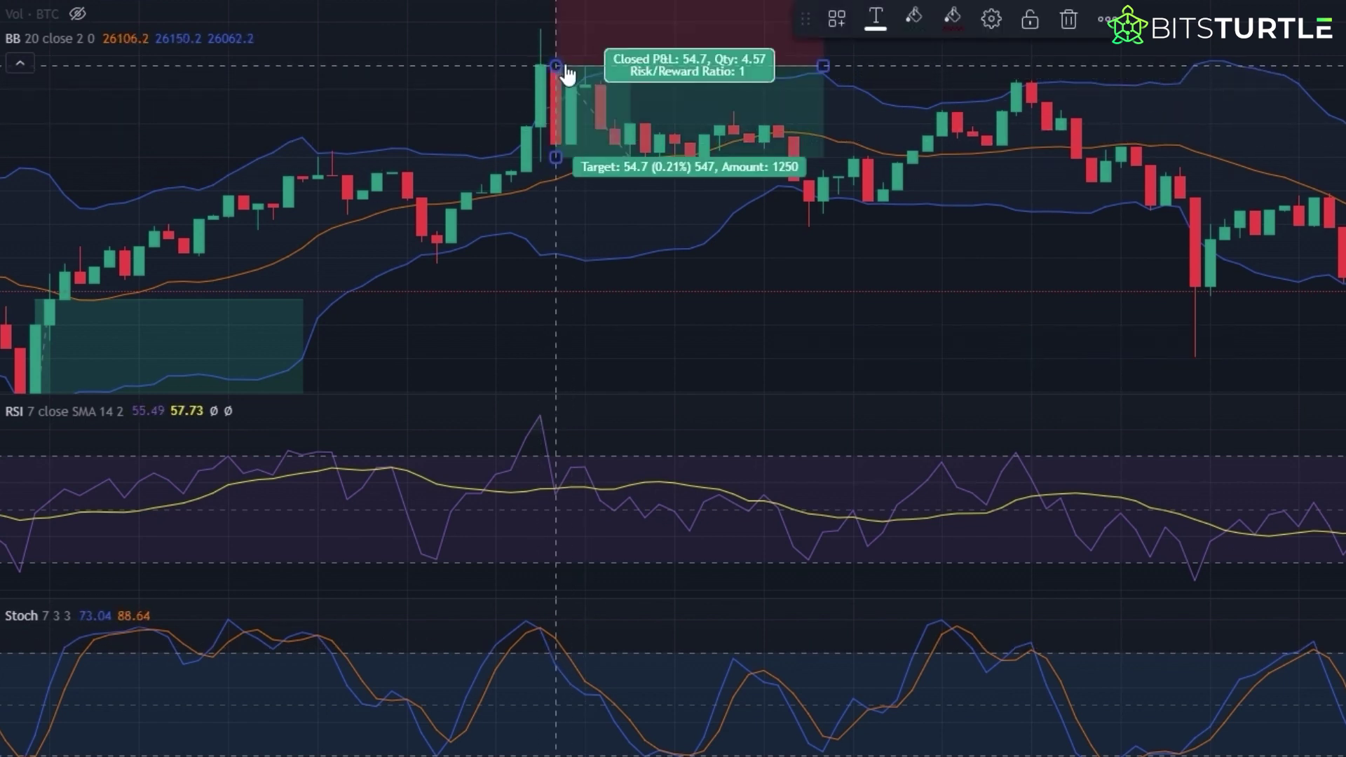
{"action": "left_click_drag", "start_coordinate": [556, 4], "coordinate": [555, 28]}
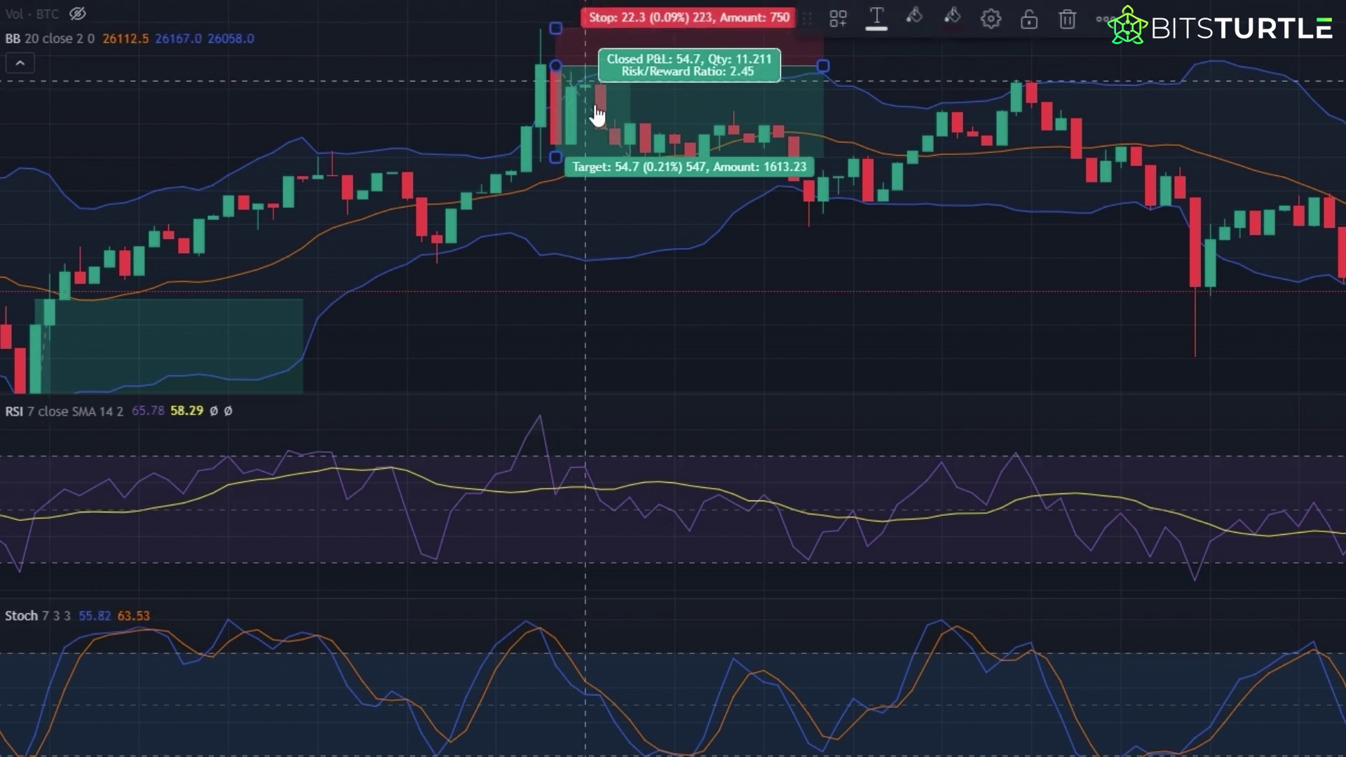
{"action": "left_click_drag", "start_coordinate": [556, 157], "coordinate": [559, 172]}
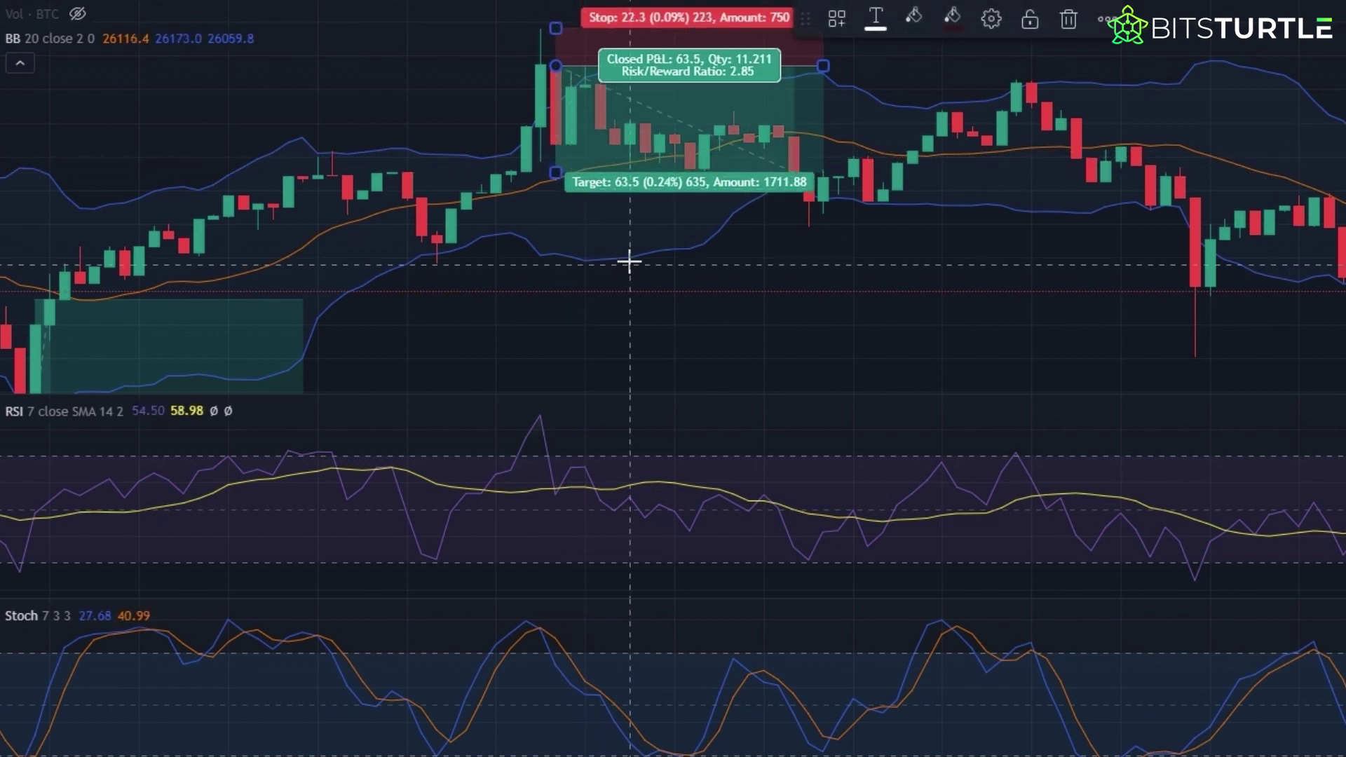
{"action": "left_click", "coordinate": [816, 275]}
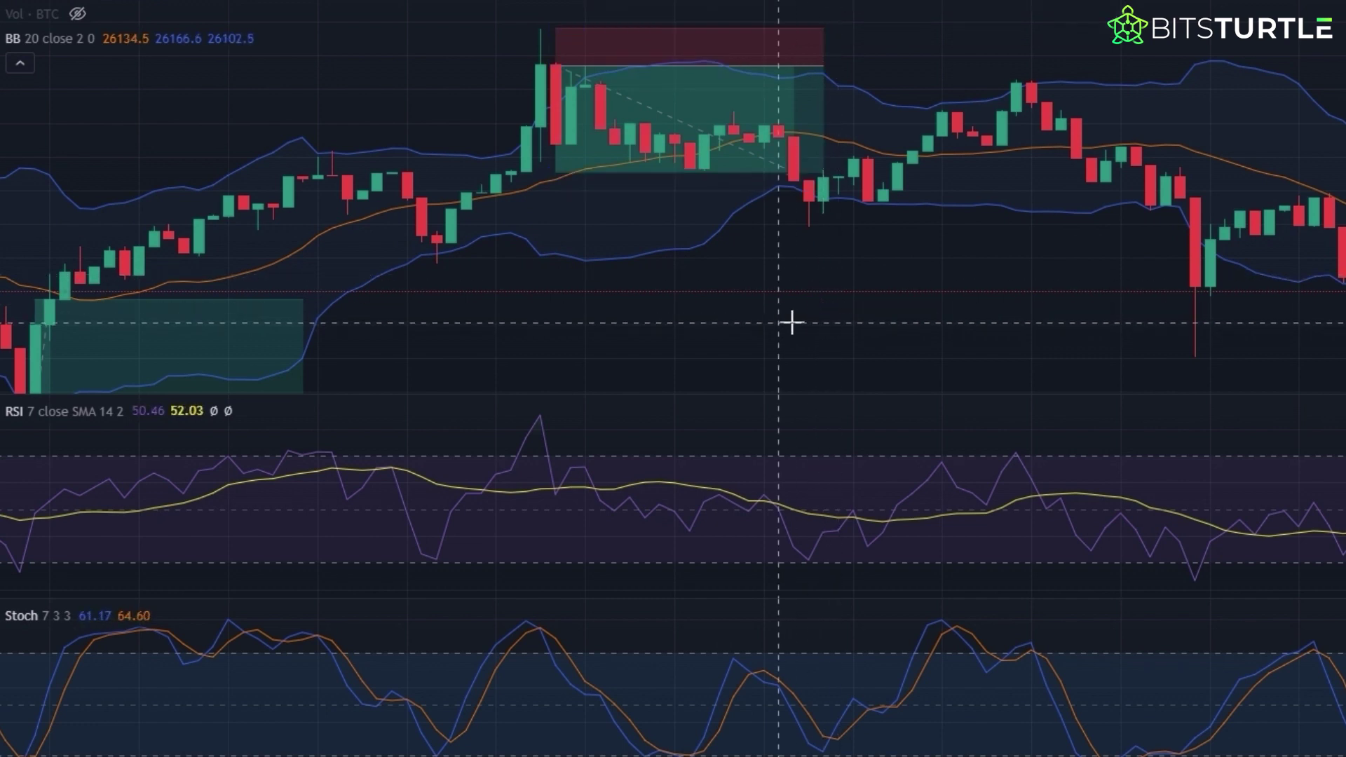